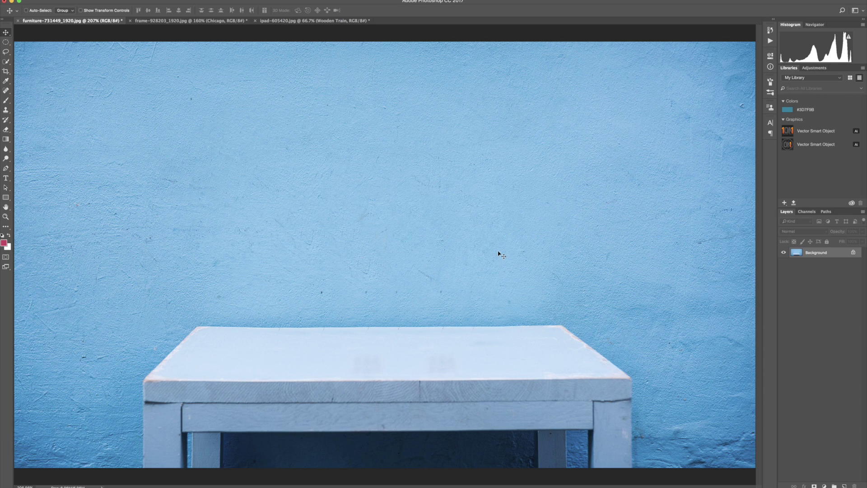
- Open the adjustment layer menu at the bottom of the Layers panel
{"action": "left_click", "coordinate": [824, 486]}
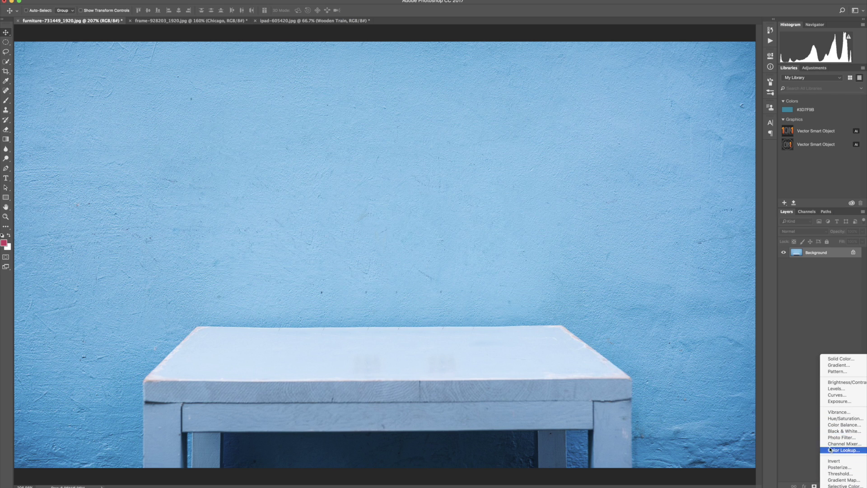
{"action": "left_click", "coordinate": [824, 486]}
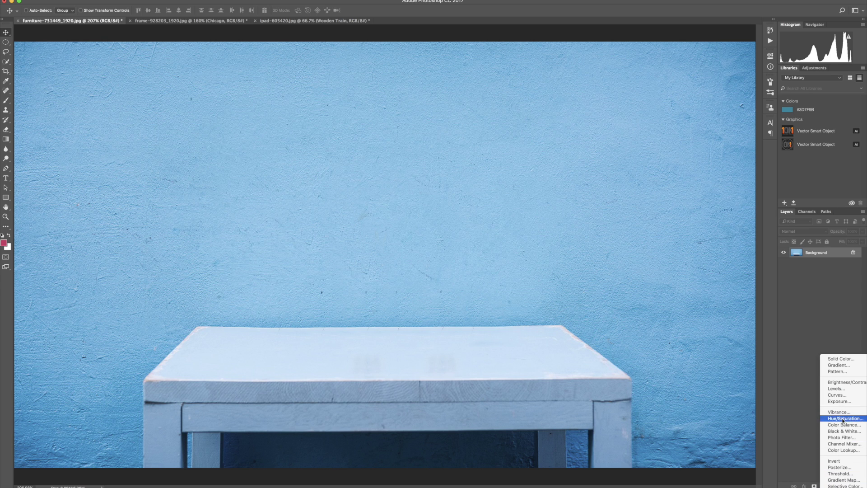
- Add a colorized Hue/Saturation layer with Hue about 241 and boosted saturation
{"action": "left_click", "coordinate": [840, 418]}
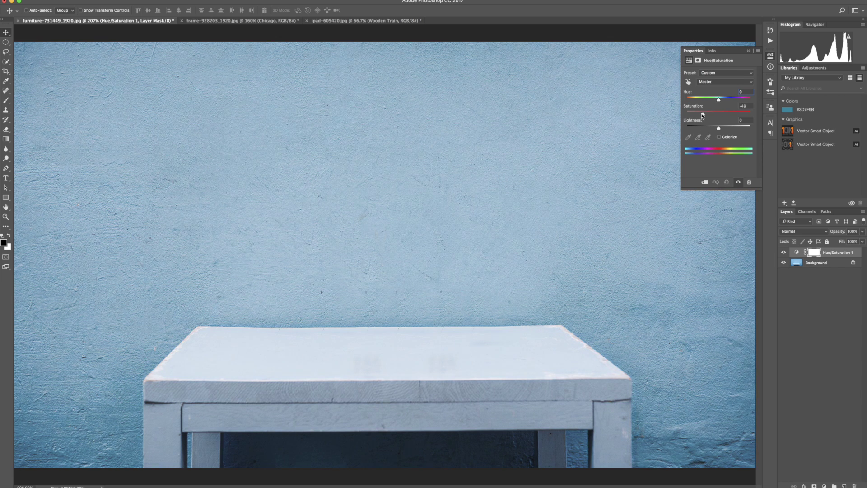
{"action": "mouse_move", "coordinate": [718, 114]}
{"action": "left_mouse_down"}
{"action": "mouse_move", "coordinate": [731, 112]}
{"action": "mouse_move", "coordinate": [708, 100]}
{"action": "mouse_move", "coordinate": [720, 100]}
{"action": "left_mouse_up"}
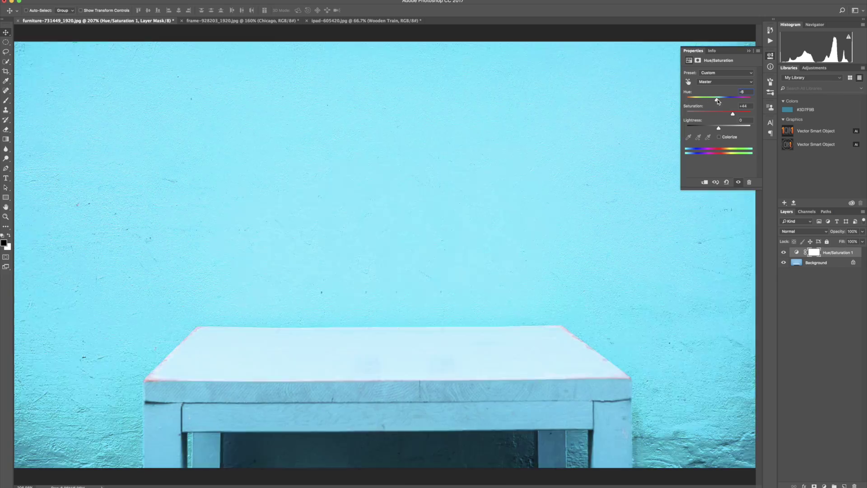
{"action": "left_click", "coordinate": [720, 137]}
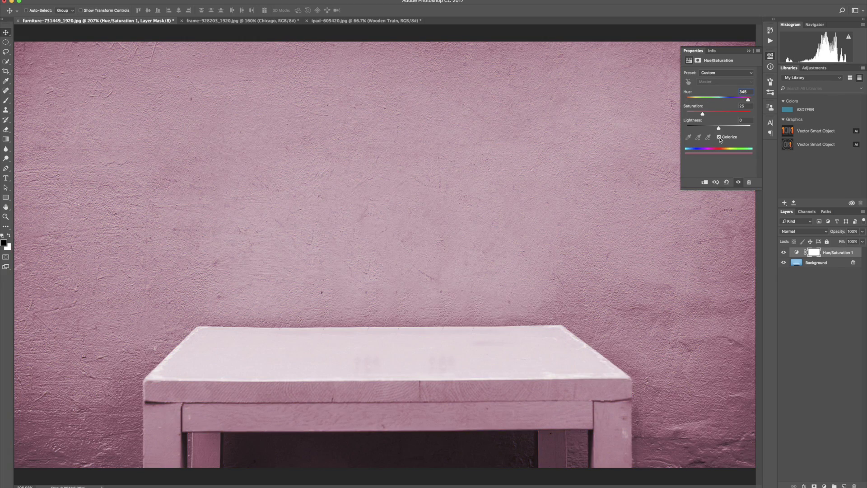
{"action": "mouse_move", "coordinate": [748, 100]}
{"action": "left_mouse_down"}
{"action": "mouse_move", "coordinate": [701, 101]}
{"action": "mouse_move", "coordinate": [731, 101]}
{"action": "left_mouse_up"}
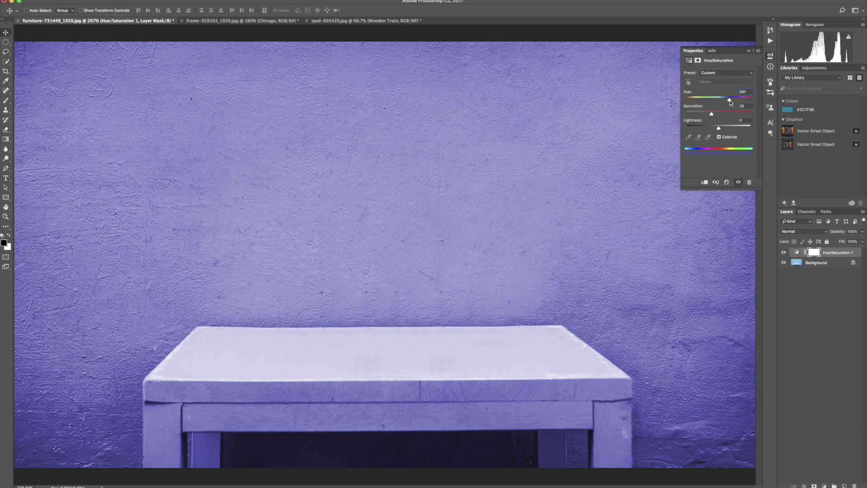
{"action": "left_click_drag", "start_coordinate": [711, 113], "coordinate": [720, 112]}
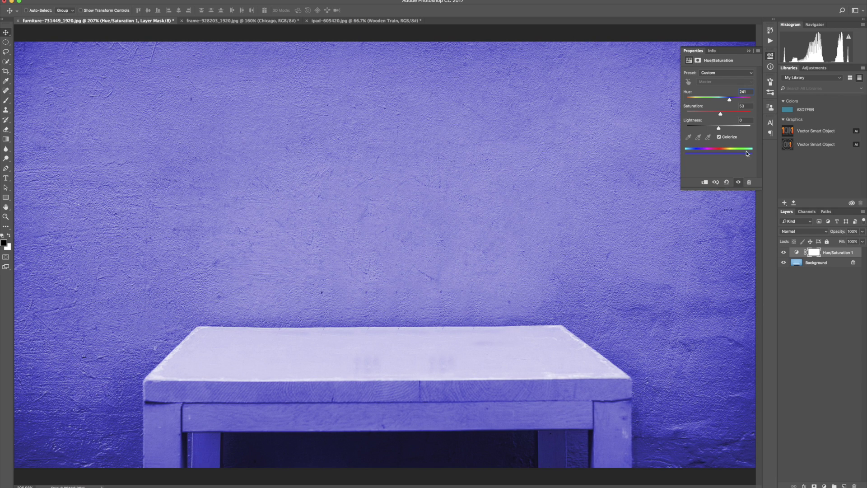
{"action": "left_click", "coordinate": [748, 51]}
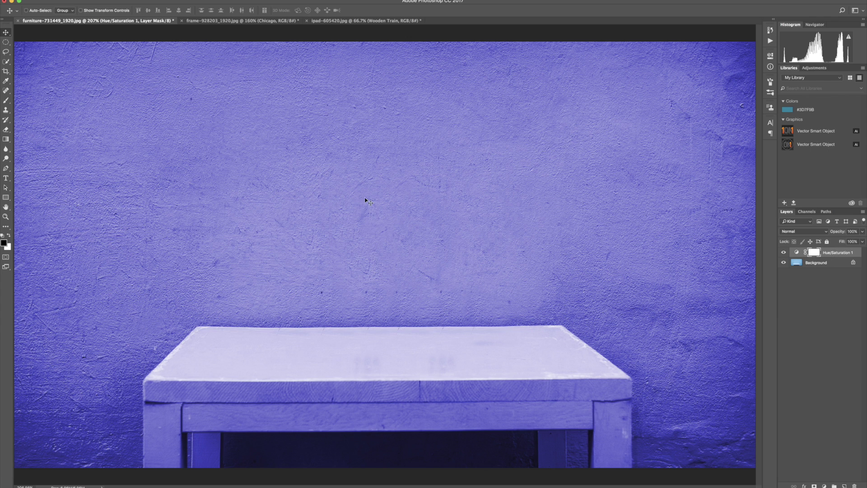
- Brush black on the mask over a tabletop patch and the left leg's edge
{"action": "left_click", "coordinate": [7, 99]}
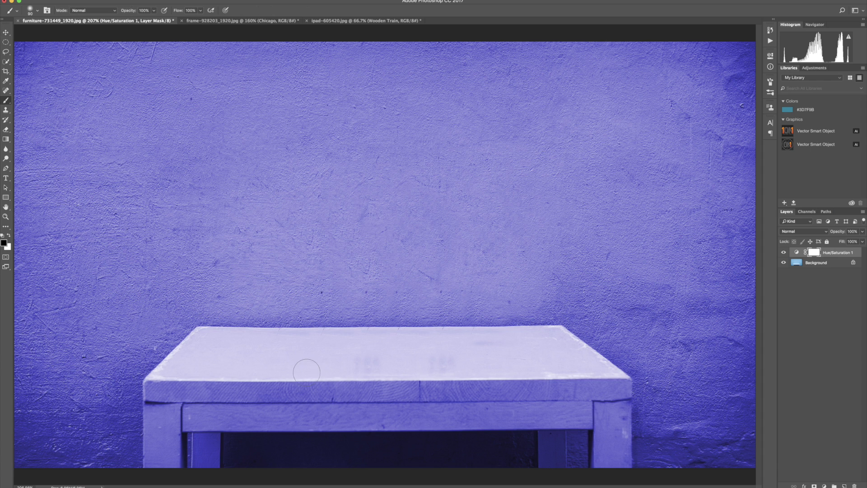
{"action": "mouse_move", "coordinate": [341, 391]}
{"action": "left_mouse_down"}
{"action": "mouse_move", "coordinate": [292, 377]}
{"action": "mouse_move", "coordinate": [403, 366]}
{"action": "left_mouse_up"}
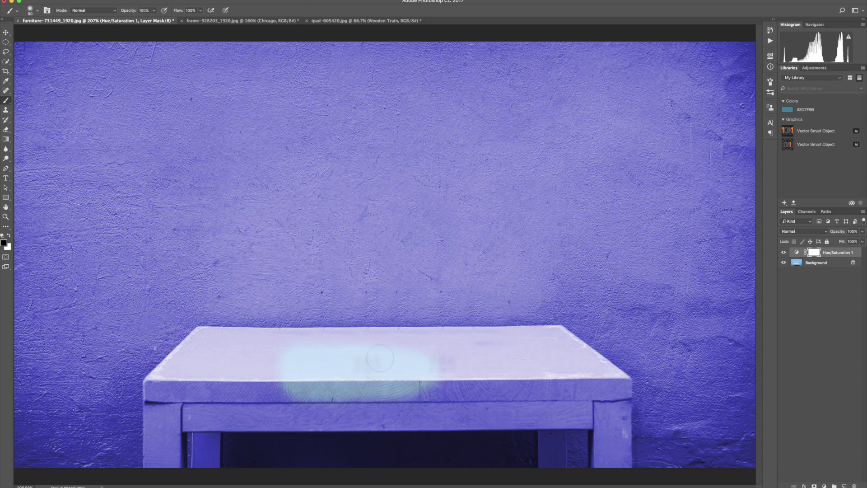
{"action": "key", "text": "bracketleft"}
{"action": "key", "text": "bracketleft"}
{"action": "key", "text": "bracketleft"}
{"action": "key", "text": "bracketleft"}
{"action": "left_click_drag", "start_coordinate": [148, 384], "coordinate": [148, 467]}
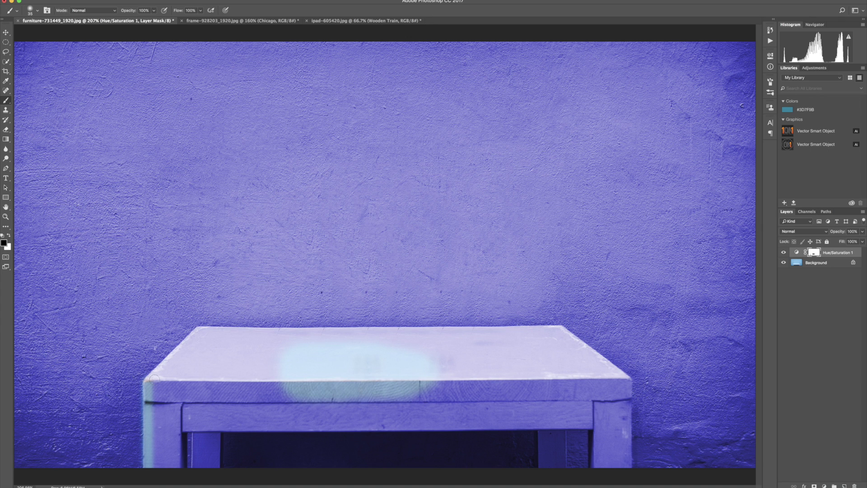
- Paint light blue back along the tabletop's left, back and right edges and the right leg
{"action": "left_click_drag", "start_coordinate": [154, 379], "coordinate": [200, 329]}
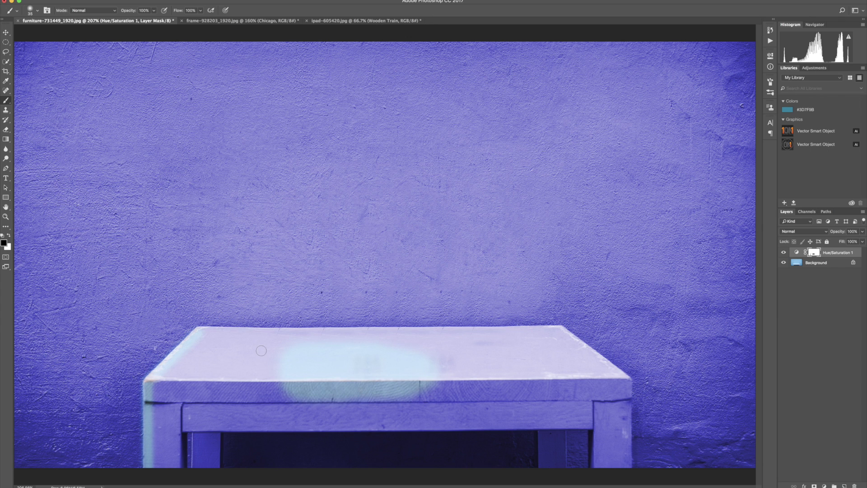
{"action": "left_click", "coordinate": [555, 331], "text": "shift"}
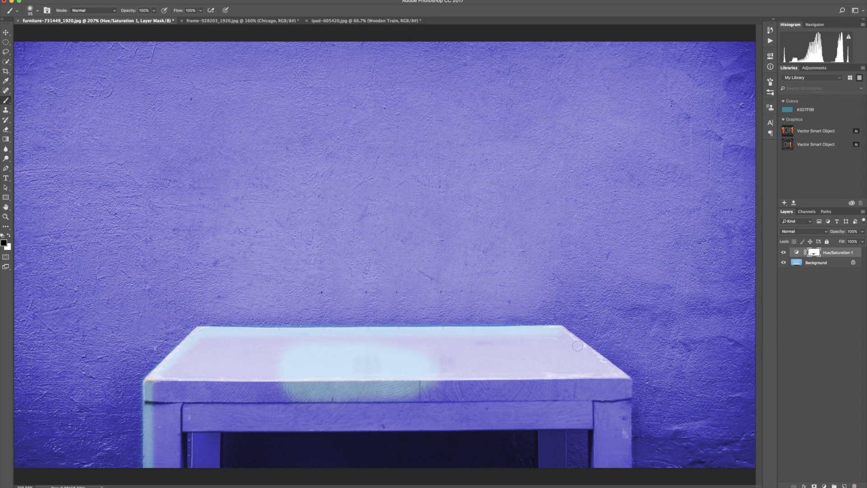
{"action": "left_click", "coordinate": [626, 379], "text": "shift"}
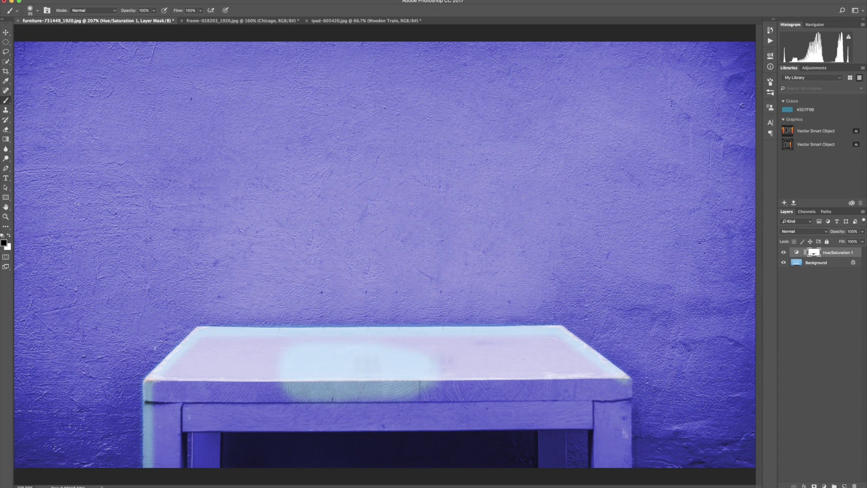
{"action": "left_click", "coordinate": [628, 467], "text": "shift"}
{"action": "left_click", "coordinate": [596, 466]}
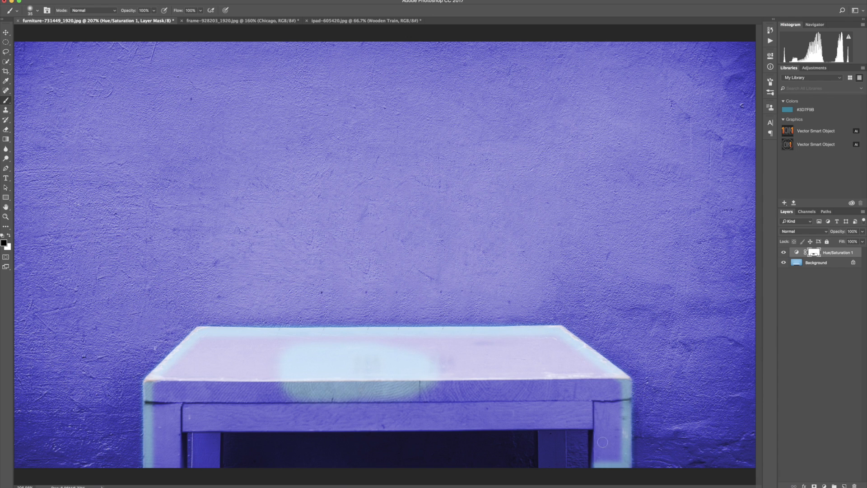
{"action": "left_click", "coordinate": [597, 400], "text": "shift"}
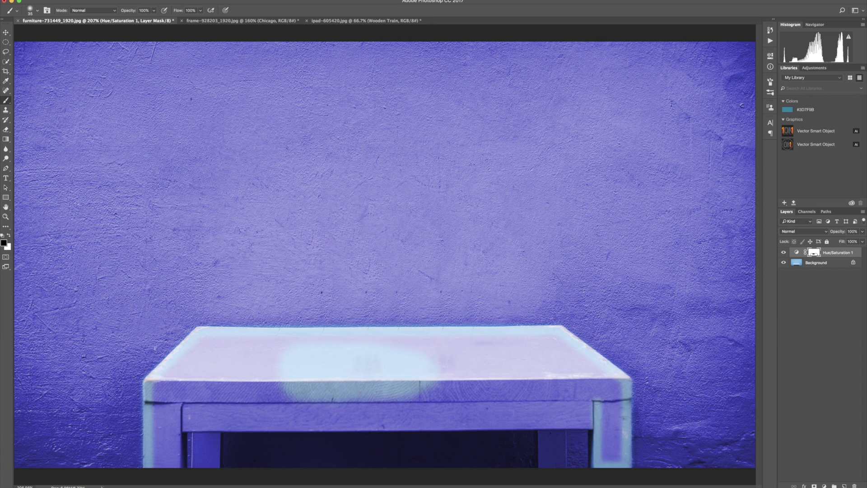
- Restore light blue along the apron's lower edge and the left leg's inner edge
{"action": "left_click", "coordinate": [590, 425]}
{"action": "left_click", "coordinate": [177, 429], "text": "shift"}
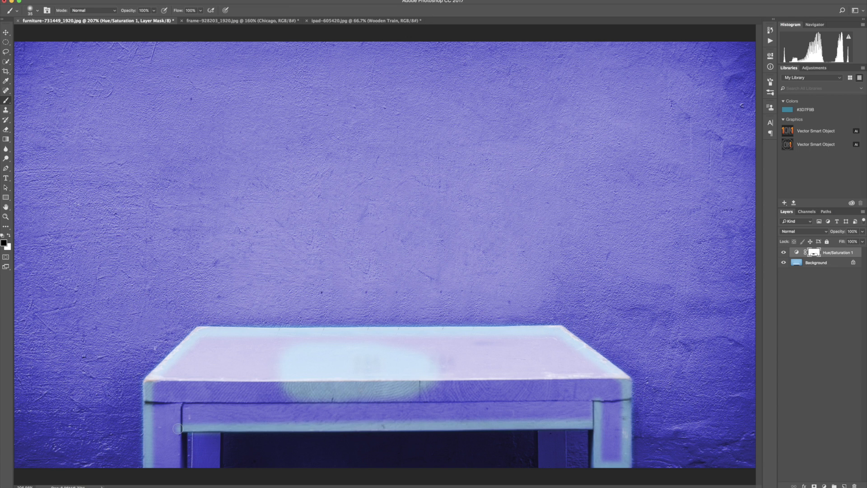
{"action": "left_click", "coordinate": [180, 470]}
{"action": "left_click", "coordinate": [182, 434], "text": "shift"}
{"action": "left_click", "coordinate": [197, 434]}
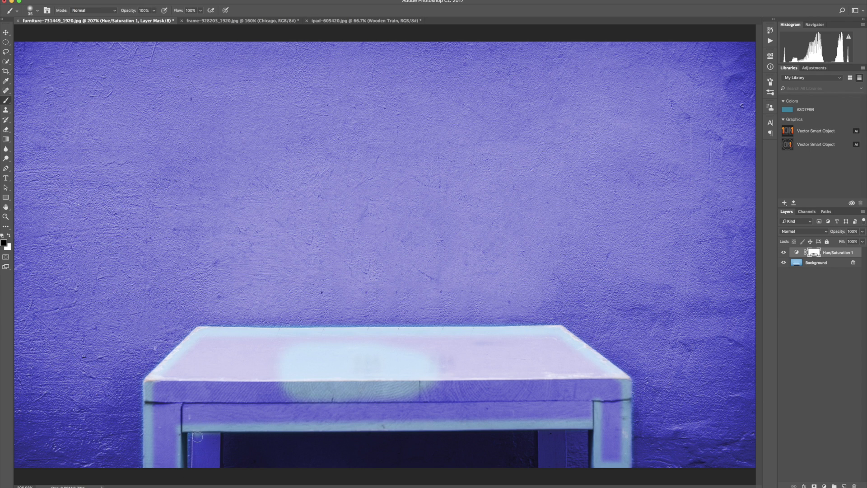
{"action": "left_click", "coordinate": [197, 469], "text": "shift"}
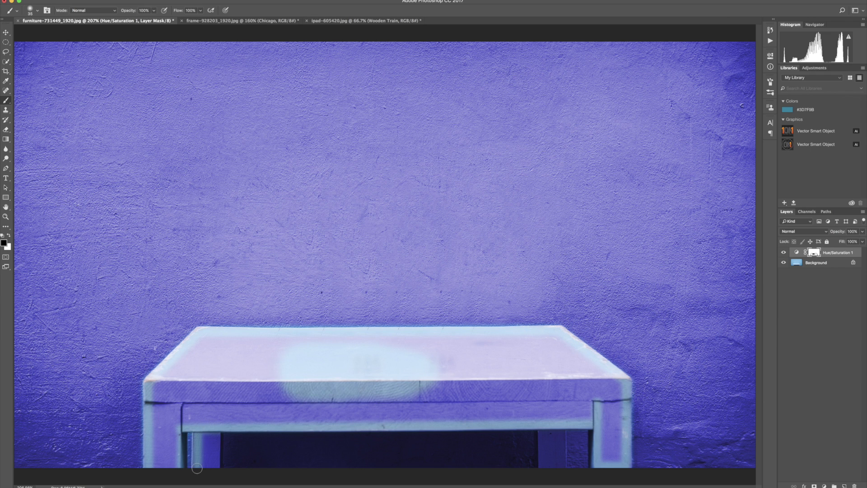
{"action": "left_click", "coordinate": [217, 433]}
{"action": "left_click", "coordinate": [216, 468], "text": "shift"}
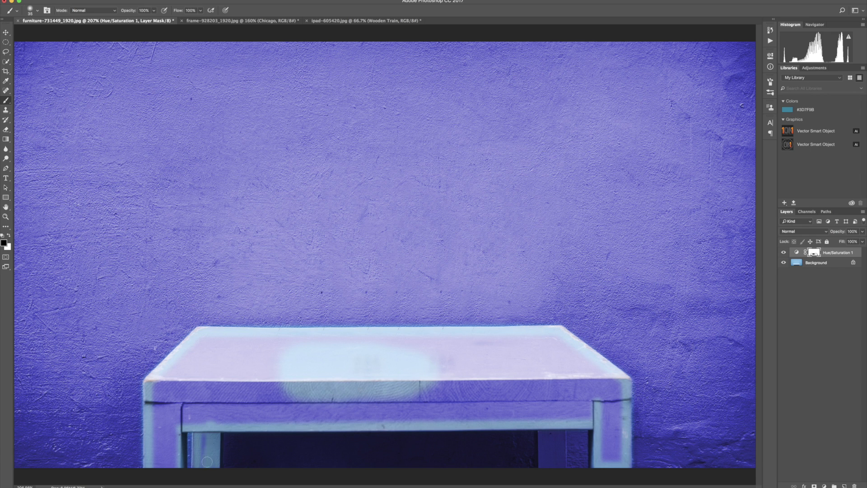
- Restore light blue on the inner strips of the right leg
{"action": "left_click", "coordinate": [542, 430]}
{"action": "left_click", "coordinate": [540, 468], "text": "shift"}
{"action": "left_click", "coordinate": [563, 427]}
{"action": "left_click", "coordinate": [562, 468], "text": "shift"}
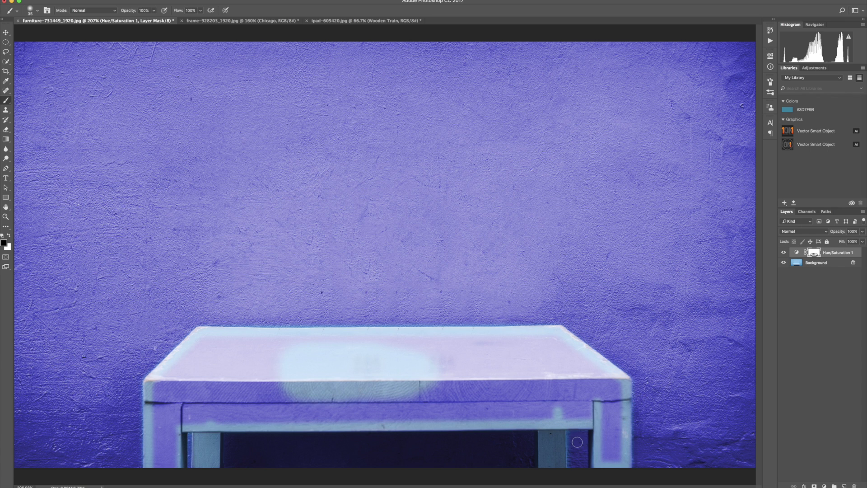
- With white and a smaller brush, recolour the overspill along the right leg's edge
{"action": "key", "text": "x"}
{"action": "key", "text": "bracketleft"}
{"action": "key", "text": "bracketleft"}
{"action": "left_click_drag", "start_coordinate": [567, 436], "coordinate": [571, 462]}
- With black and a larger brush, restore light blue along the apron's right side
{"action": "key", "text": "x"}
{"action": "key", "text": "bracketright"}
{"action": "key", "text": "bracketright"}
{"action": "key", "text": "bracketright"}
{"action": "mouse_move", "coordinate": [581, 410]}
{"action": "left_mouse_down"}
{"action": "mouse_move", "coordinate": [190, 417]}
{"action": "mouse_move", "coordinate": [167, 431]}
{"action": "mouse_move", "coordinate": [163, 460]}
{"action": "mouse_move", "coordinate": [326, 379]}
{"action": "mouse_move", "coordinate": [445, 362]}
{"action": "mouse_move", "coordinate": [565, 378]}
{"action": "mouse_move", "coordinate": [607, 448]}
{"action": "left_mouse_up"}
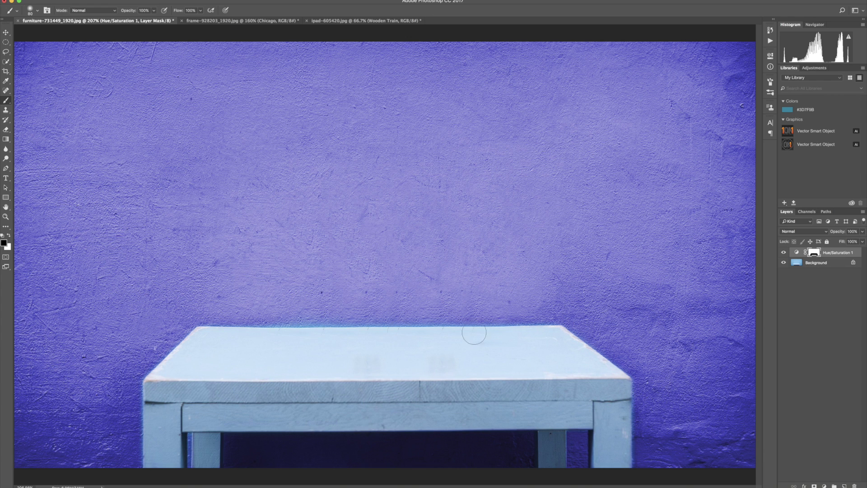
- Paint white over the light-blue fringe above the tabletop edge to recolour it
{"action": "key", "text": "x"}
{"action": "left_click_drag", "start_coordinate": [217, 324], "coordinate": [565, 324]}
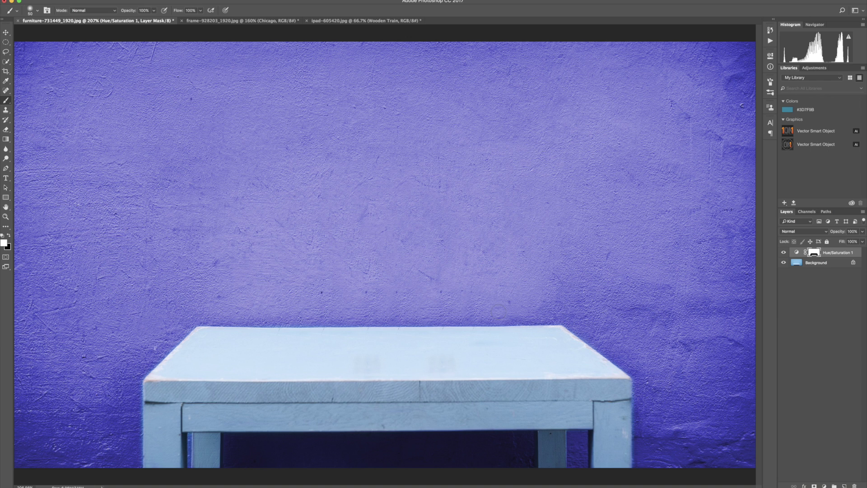
- Reopen the Hue/Saturation settings and sweep the Hue slider to find a beige wall tone
{"action": "double_click", "coordinate": [796, 253]}
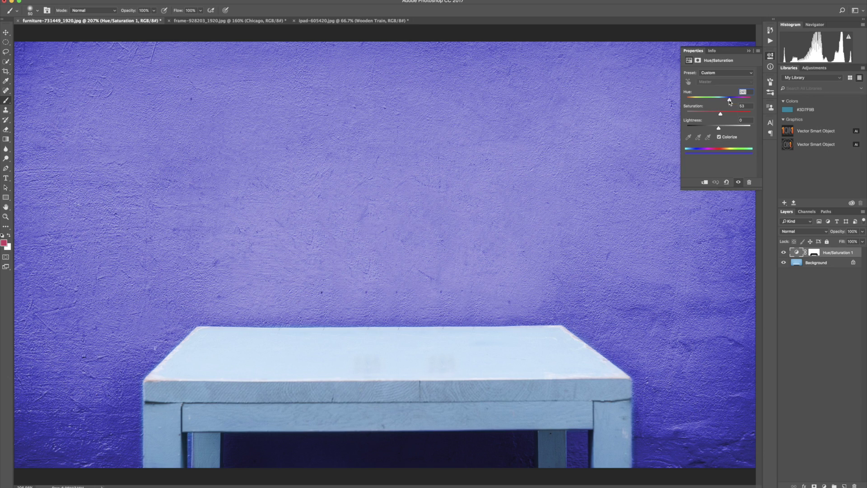
{"action": "left_click_drag", "start_coordinate": [730, 101], "coordinate": [700, 101]}
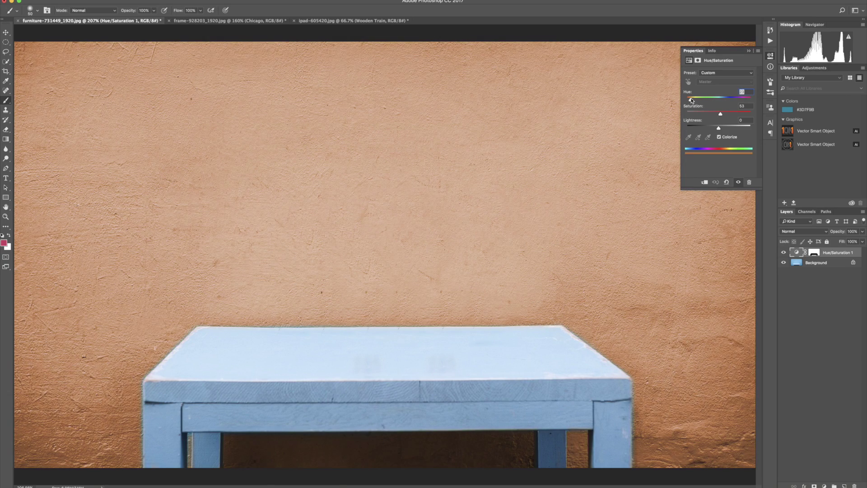
{"action": "mouse_move", "coordinate": [701, 100]}
{"action": "left_mouse_down"}
{"action": "mouse_move", "coordinate": [690, 101]}
{"action": "mouse_move", "coordinate": [738, 100]}
{"action": "left_mouse_up"}
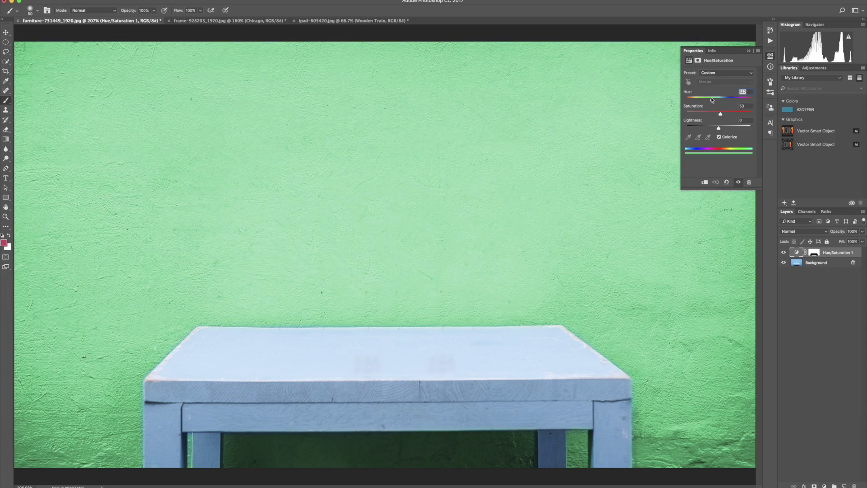
{"action": "mouse_move", "coordinate": [738, 101]}
{"action": "left_mouse_down"}
{"action": "mouse_move", "coordinate": [708, 100]}
{"action": "mouse_move", "coordinate": [701, 114]}
{"action": "mouse_move", "coordinate": [736, 129]}
{"action": "mouse_move", "coordinate": [714, 128]}
{"action": "mouse_move", "coordinate": [693, 100]}
{"action": "left_mouse_up"}
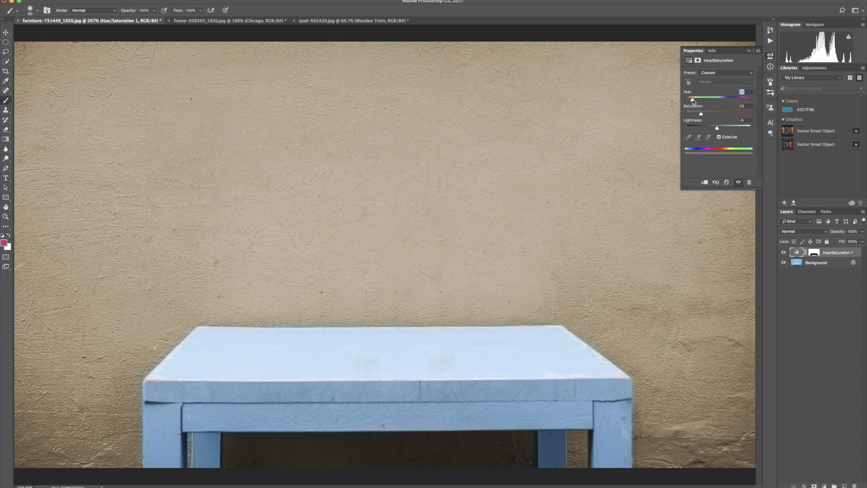